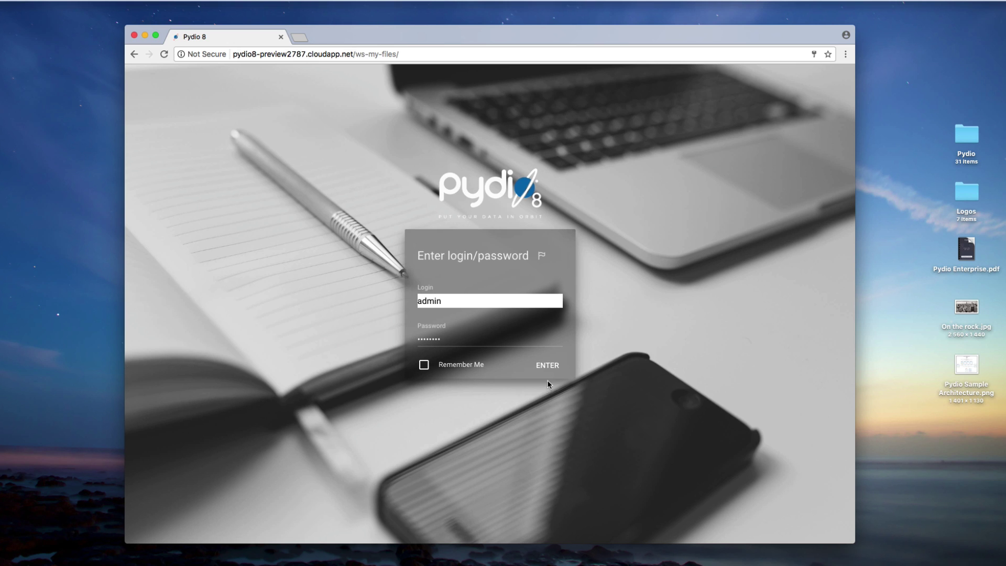
Step: Log in with the admin credentials to open the welcome dashboard
left_click(547, 366)
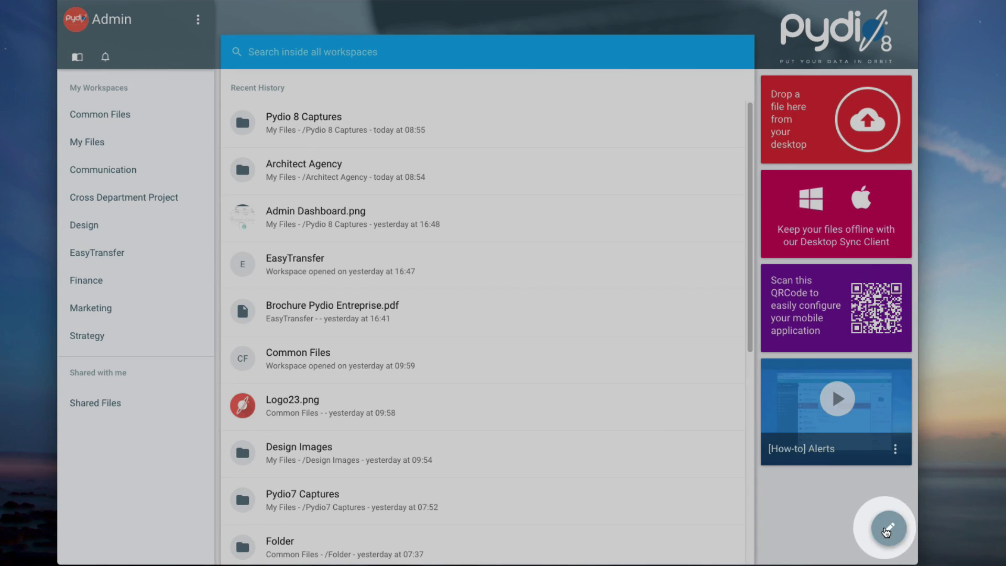
Step: Replace the dashboard's QR widget with a new Server QRCode widget and save the layout
left_click(886, 531)
left_click(840, 313)
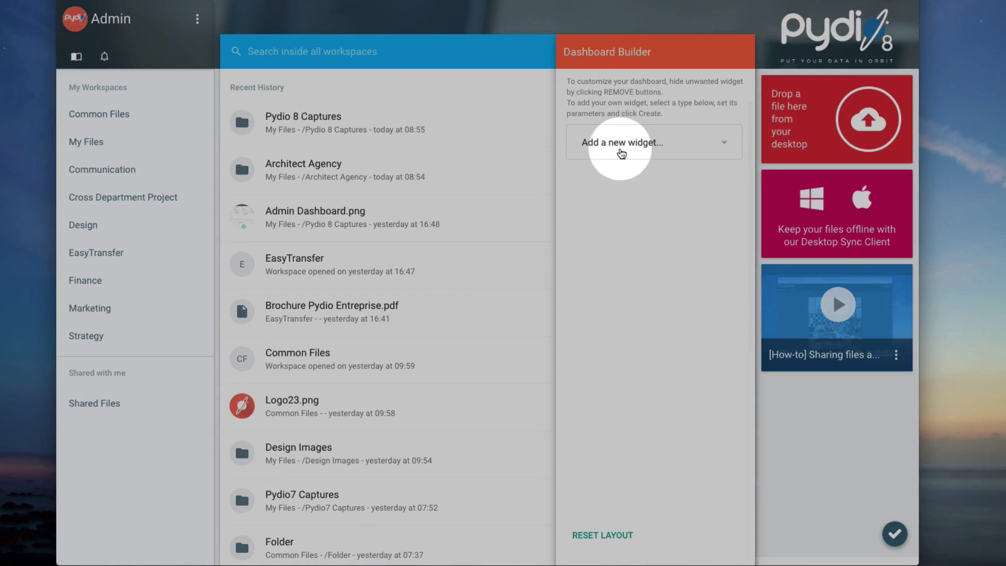
left_click(619, 180)
left_click(620, 186)
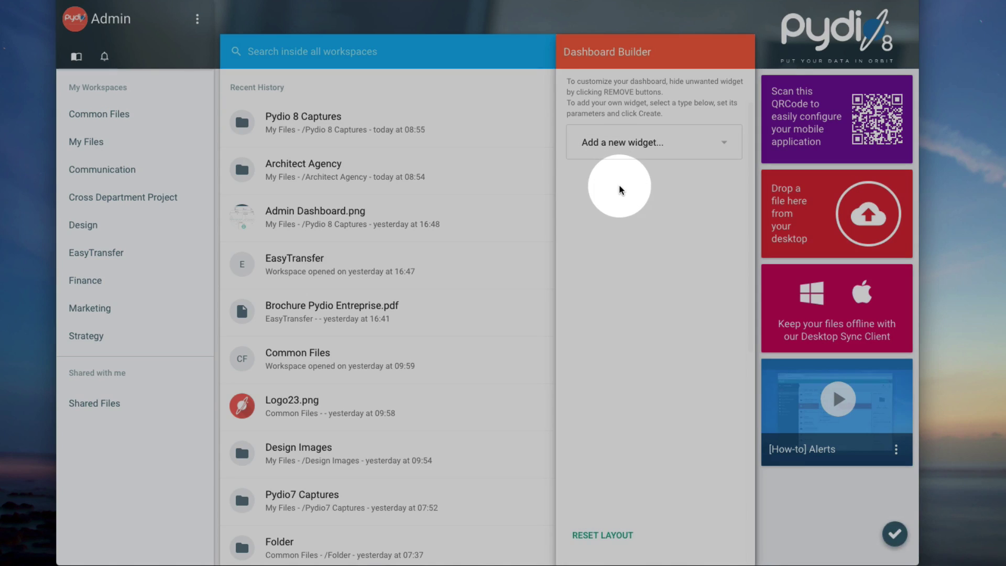
left_click(894, 533)
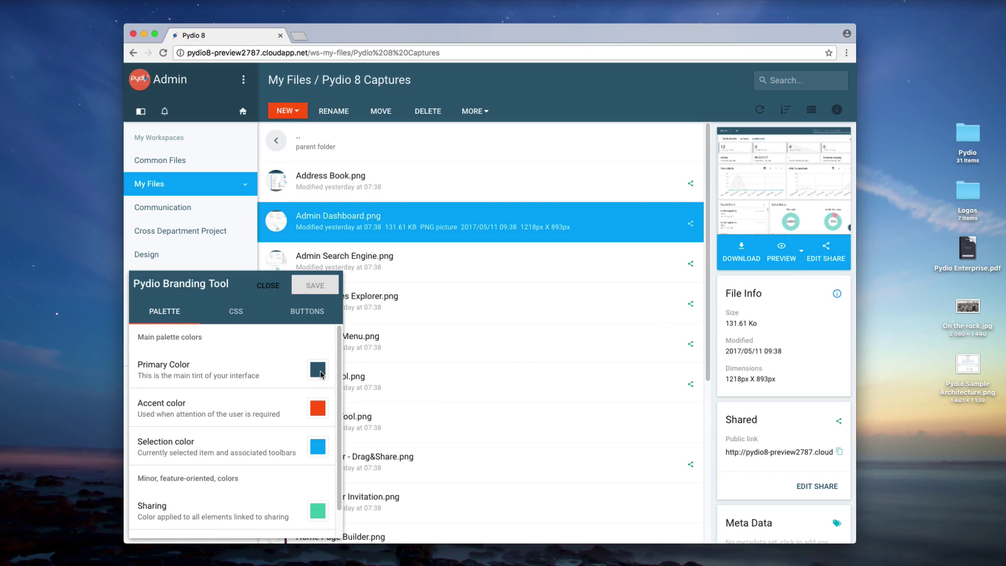
Step: Set the primary colour to blue #2196f3, and accent and selection to blue-grey #607d8b
left_click(321, 372)
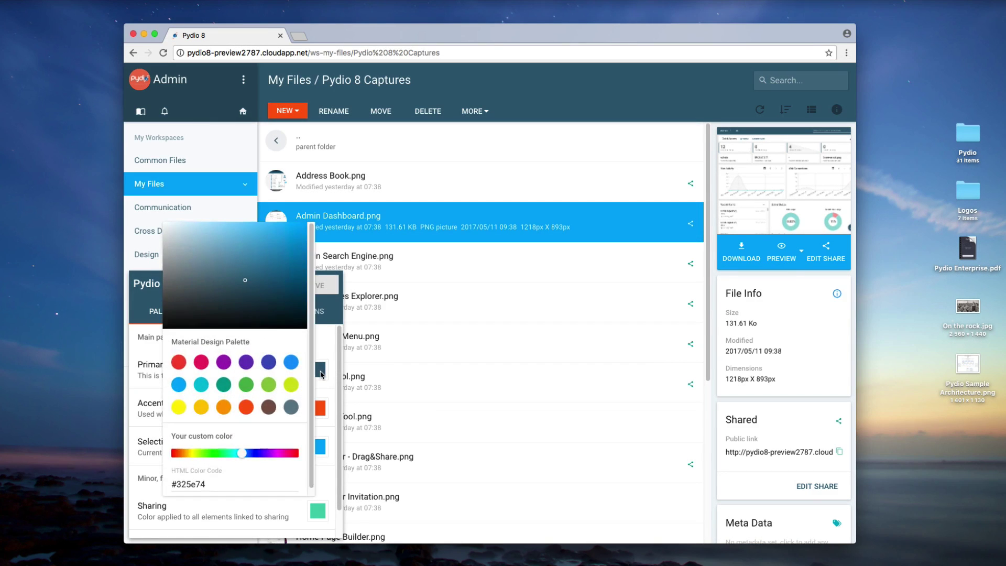
left_click(291, 362)
left_click(317, 408)
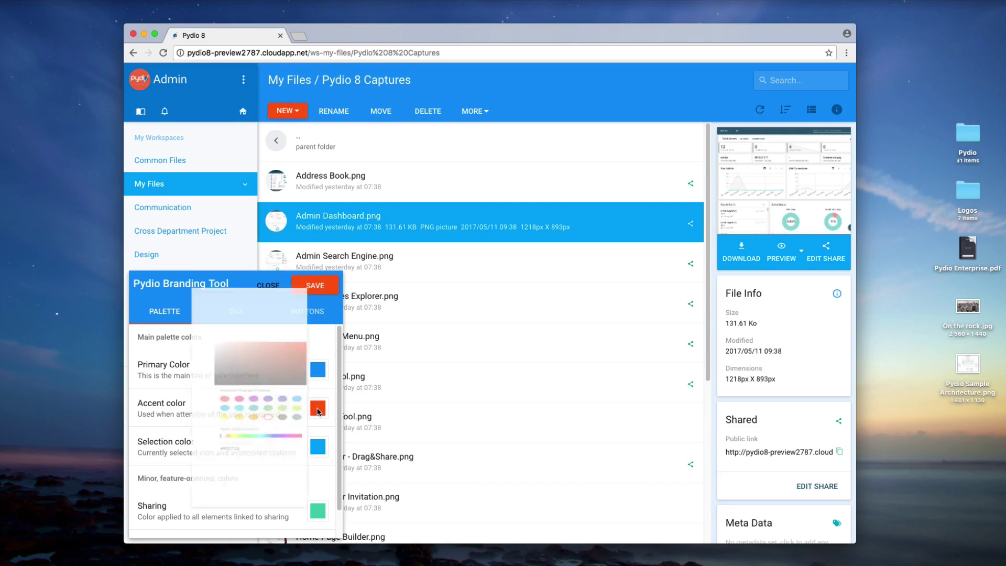
left_click(292, 446)
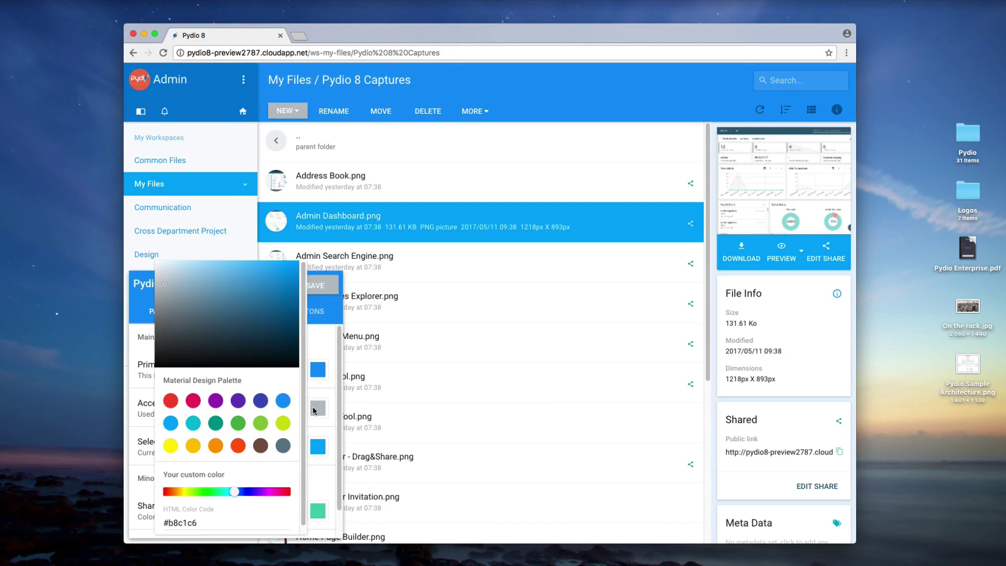
left_click(314, 410)
left_click(318, 447)
left_click(291, 484)
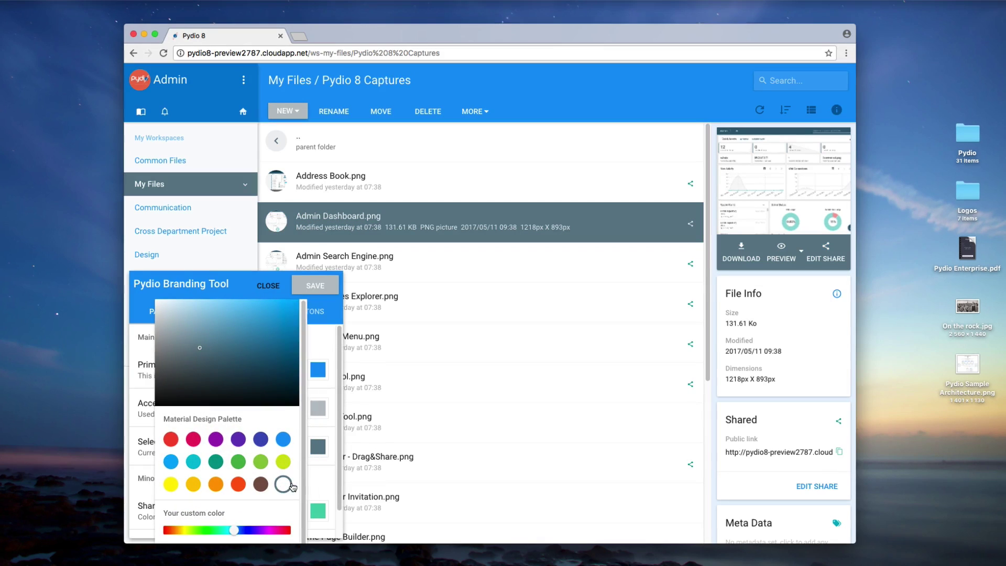
left_click(318, 449)
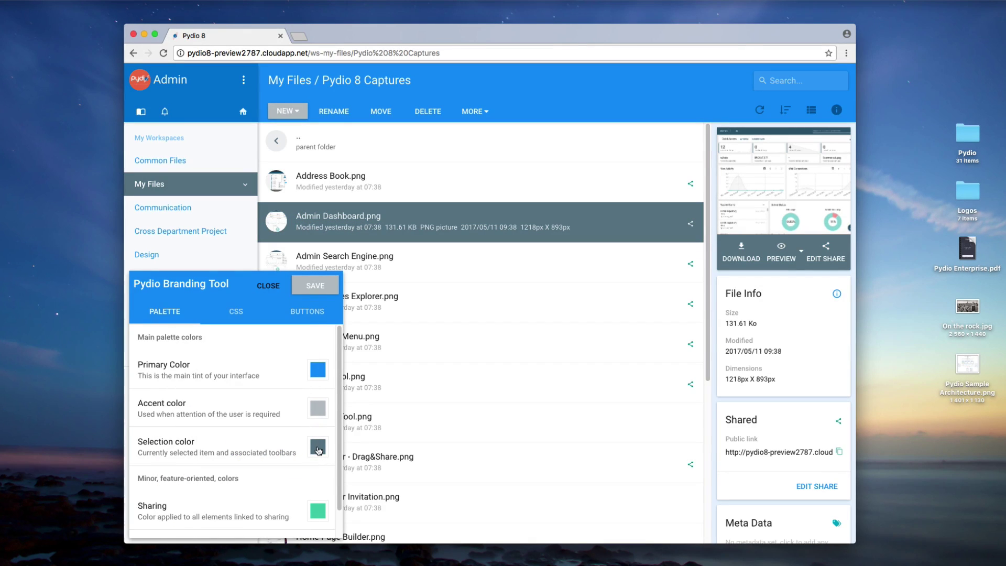
Step: Save the new palette and close the Branding Tool, confirming the reload
left_click(316, 286)
left_click(268, 287)
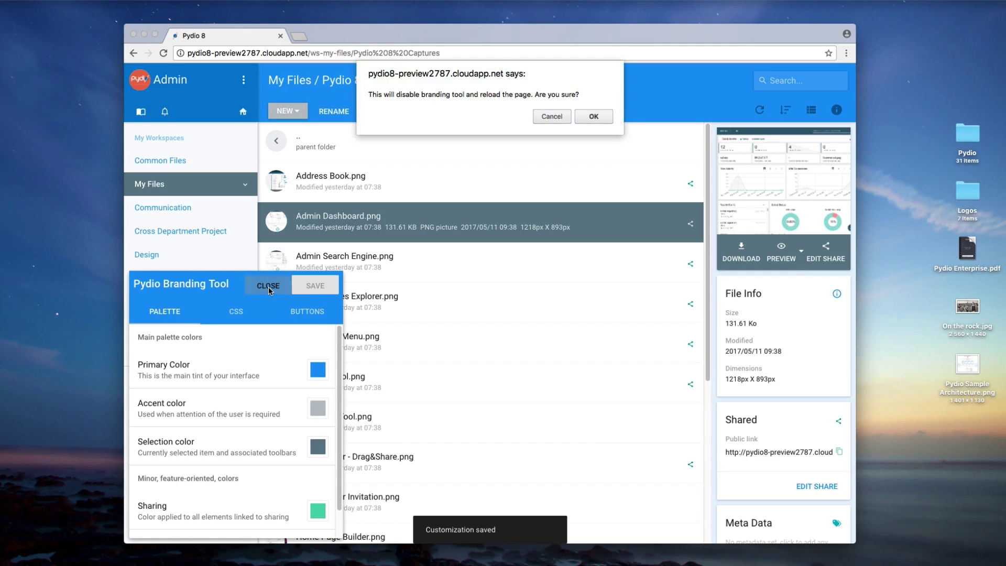
key("Return")
left_click(462, 378)
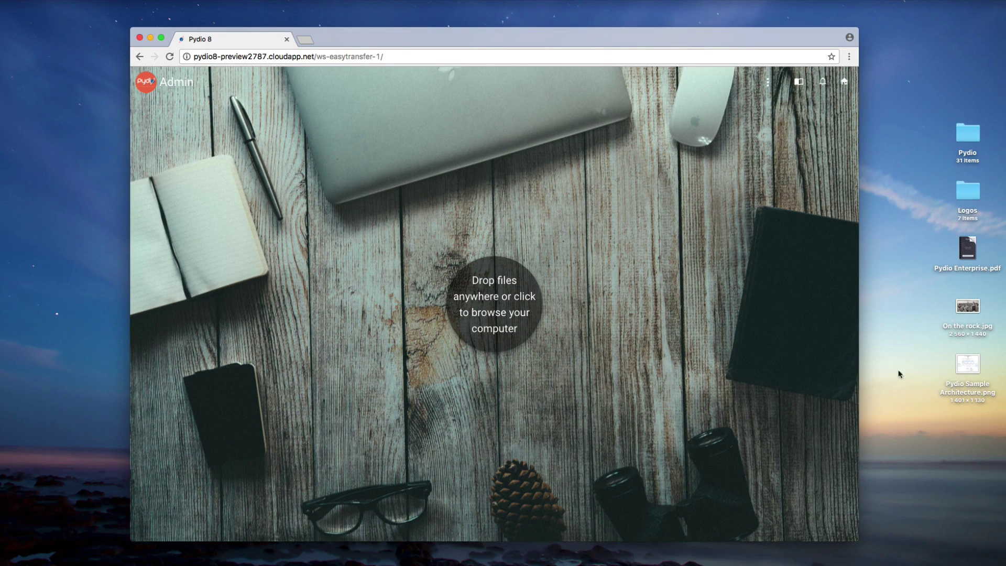
Step: Upload Pydio Sample Architecture.png to EasyTransfer, copy its public link and preview its QR code
left_click_drag(902, 364, 630, 313)
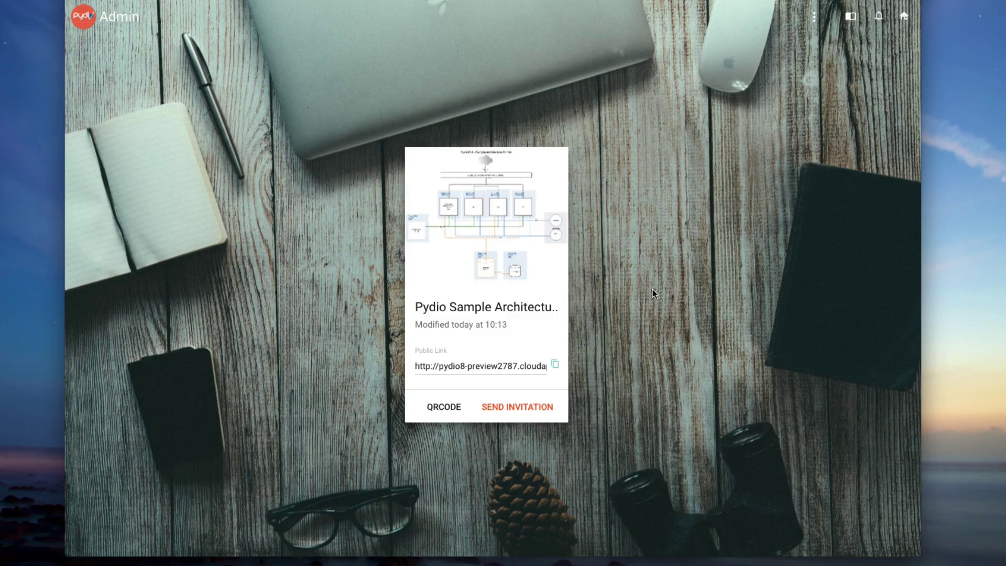
left_click(522, 365)
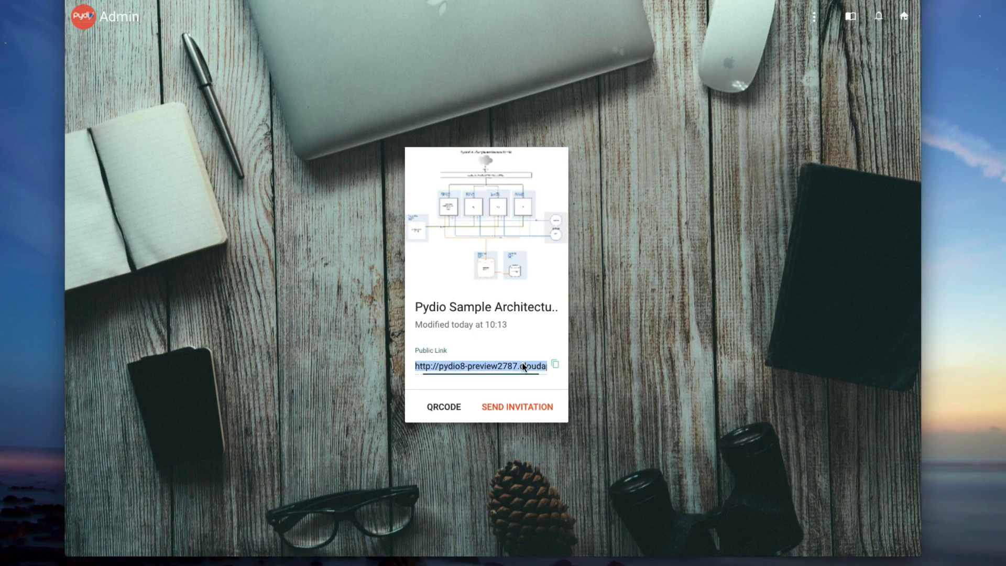
left_click(555, 365)
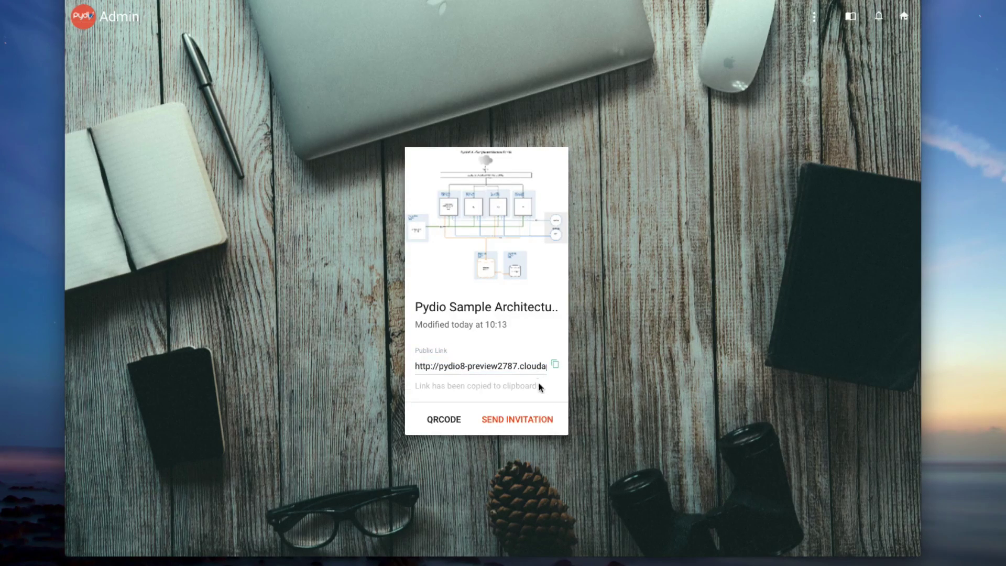
left_click(451, 422)
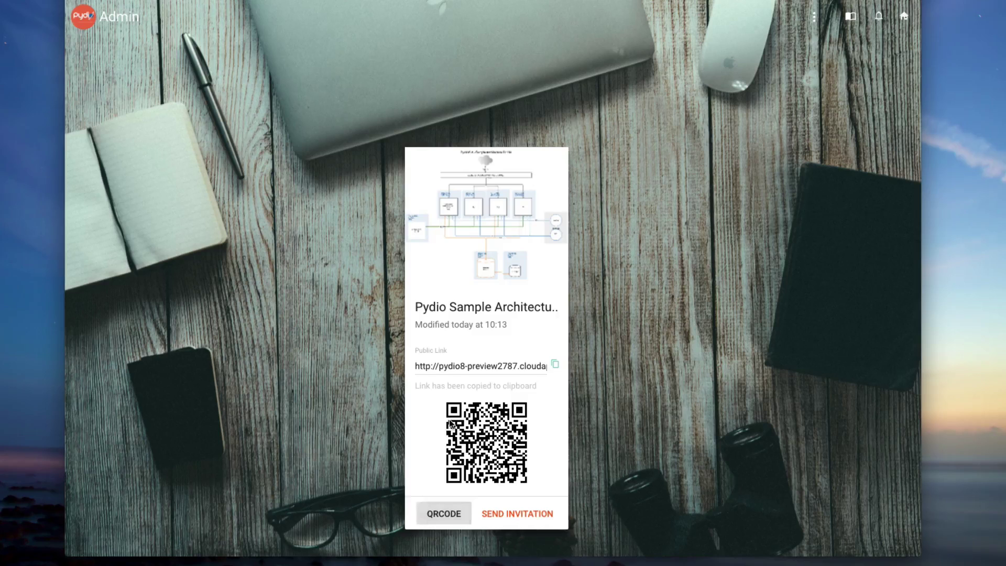
left_click(454, 503)
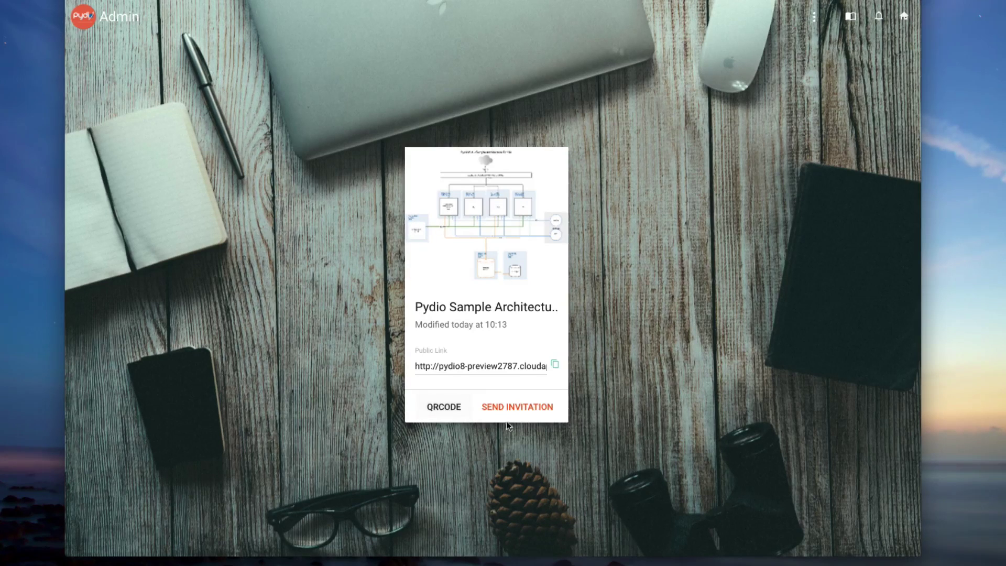
Step: E-mail an invitation for the file to one demo user's address
left_click(514, 408)
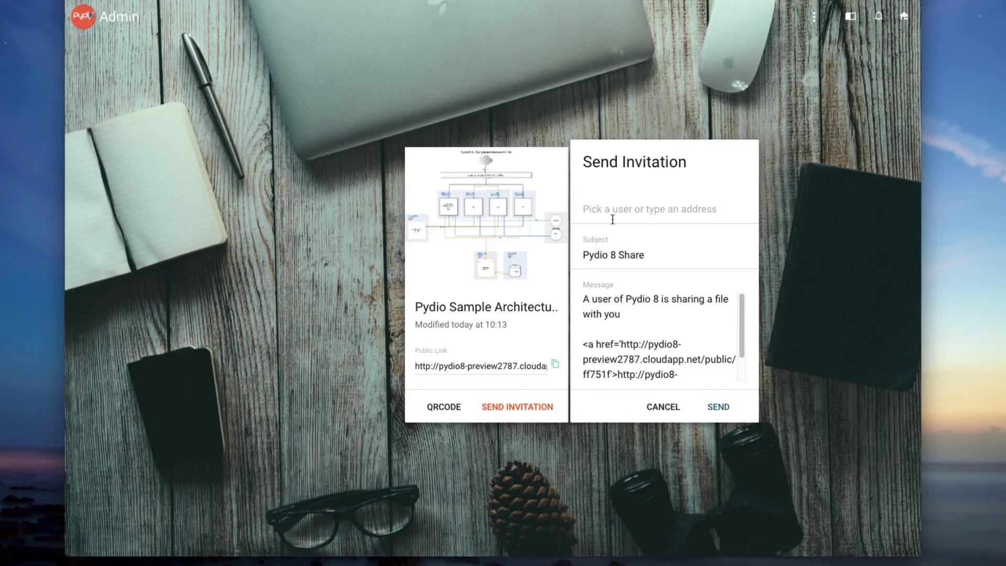
left_click(612, 216)
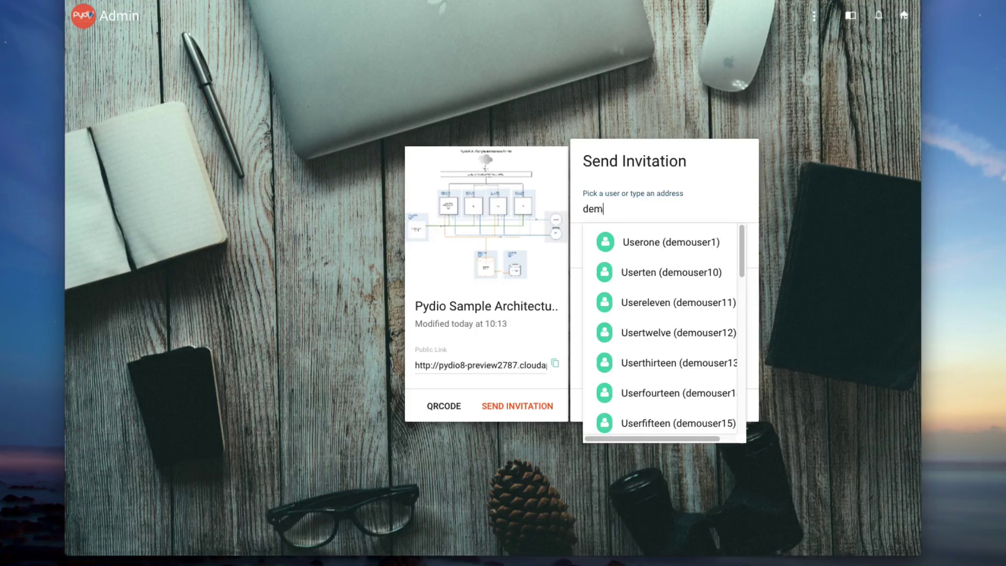
key("Return")
left_click(713, 406)
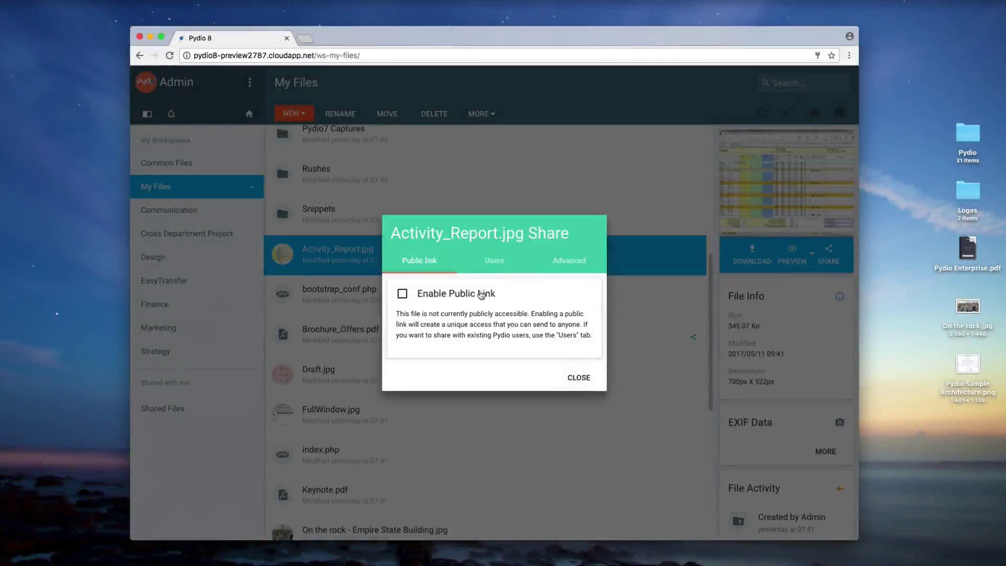
Step: Enable Activity_Report.jpg's public link and send unique-link invitations to four recipients
left_click(477, 295)
left_click(503, 231)
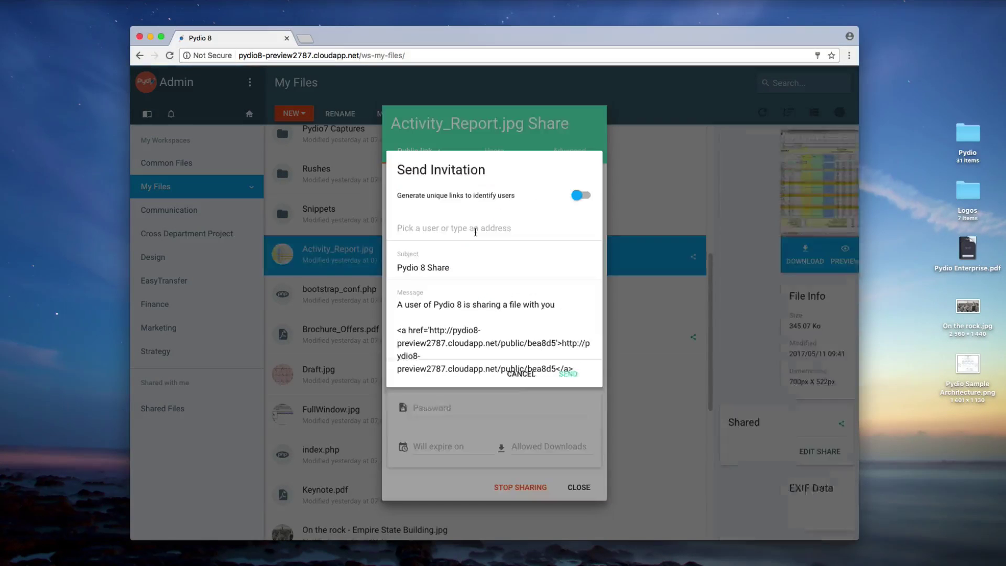
left_click(587, 196)
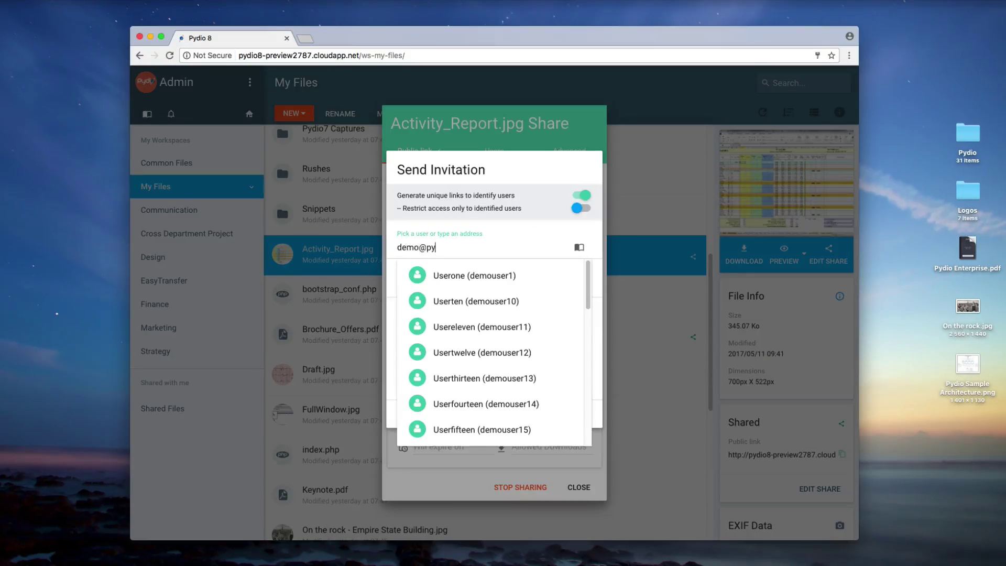
key("Return")
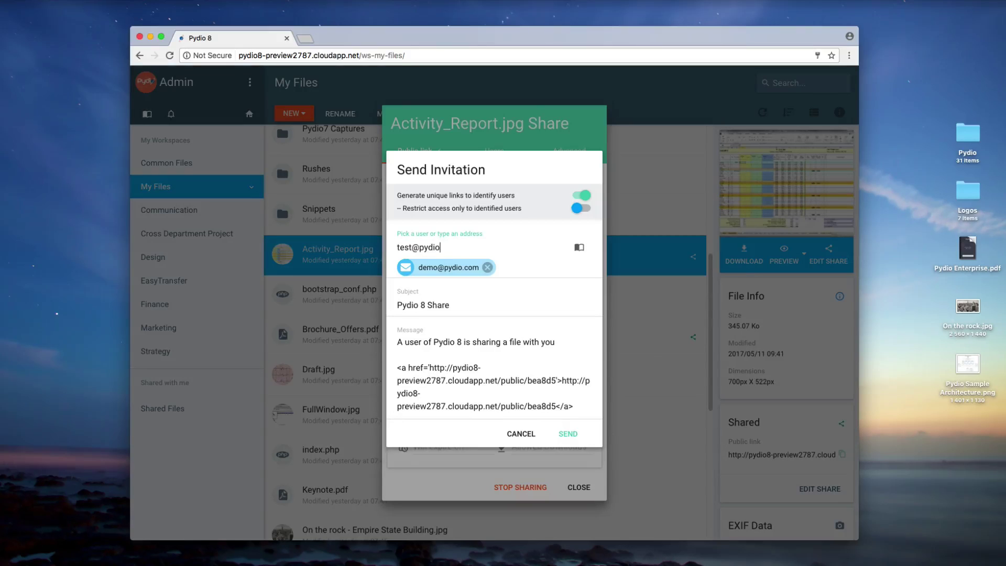
key("Return")
type("newuser")
key("Return")
type("newuser2")
key("Return")
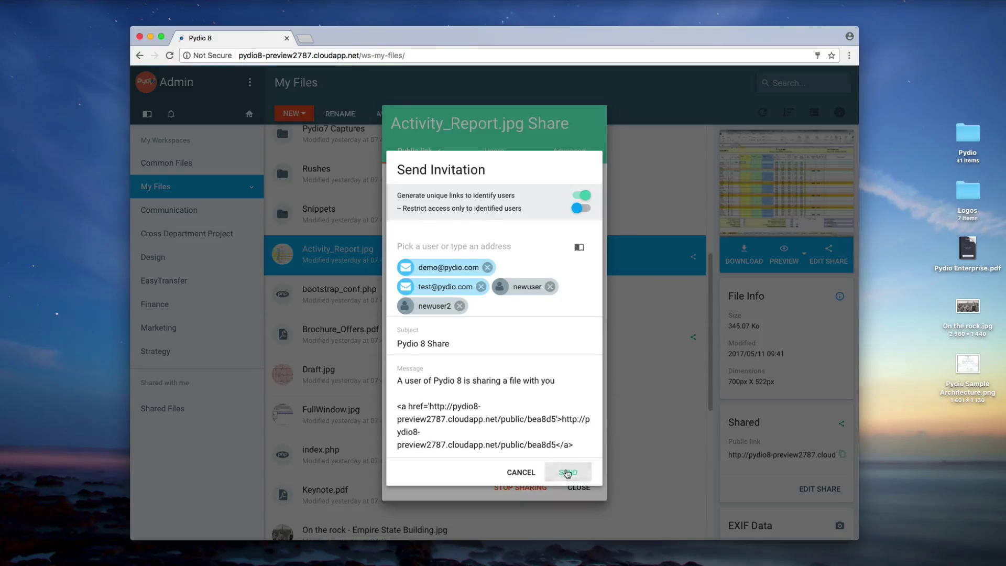
left_click(566, 472)
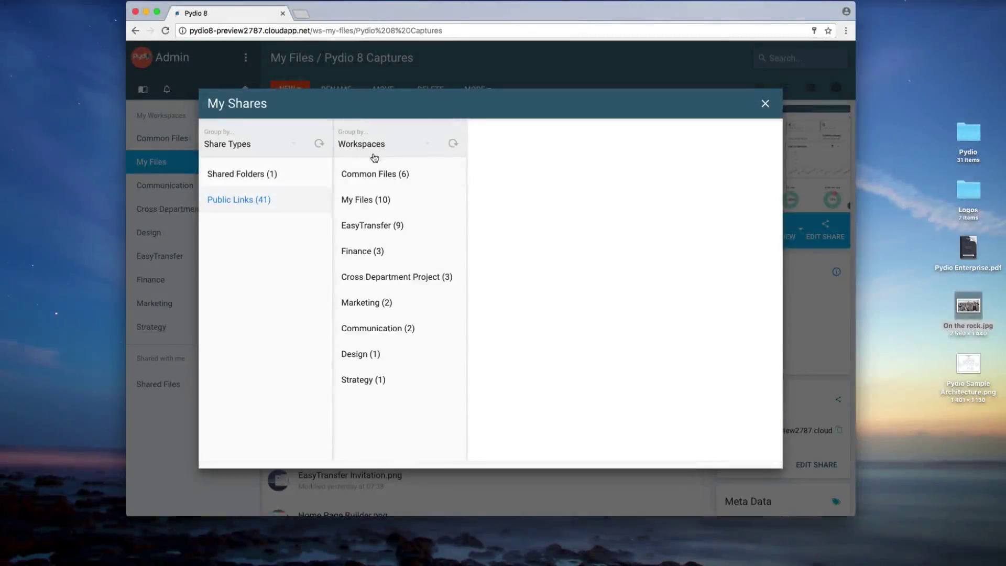
Step: List the My Files shares, view Branding Tool.png's share details, then close them
left_click(367, 200)
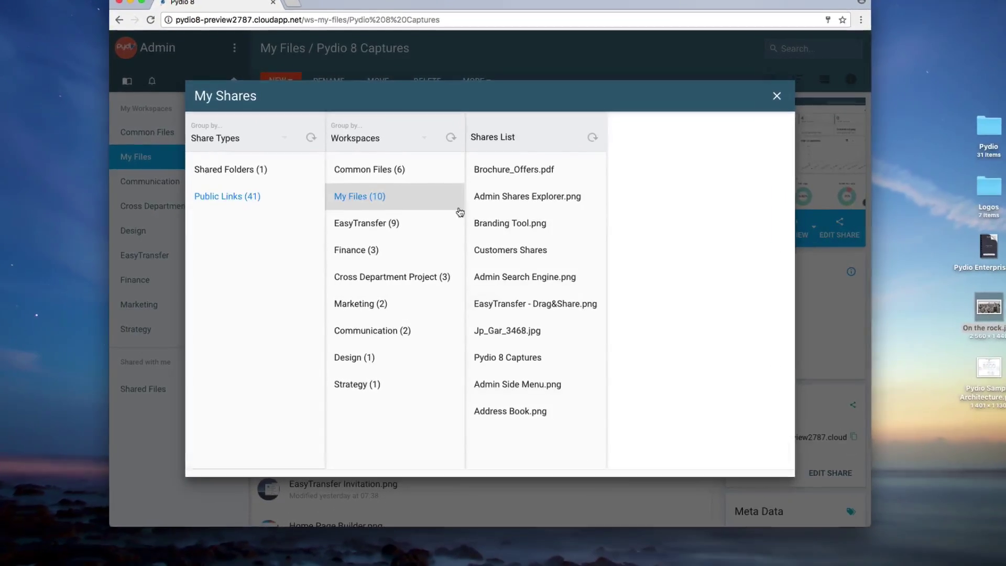
left_click(504, 220)
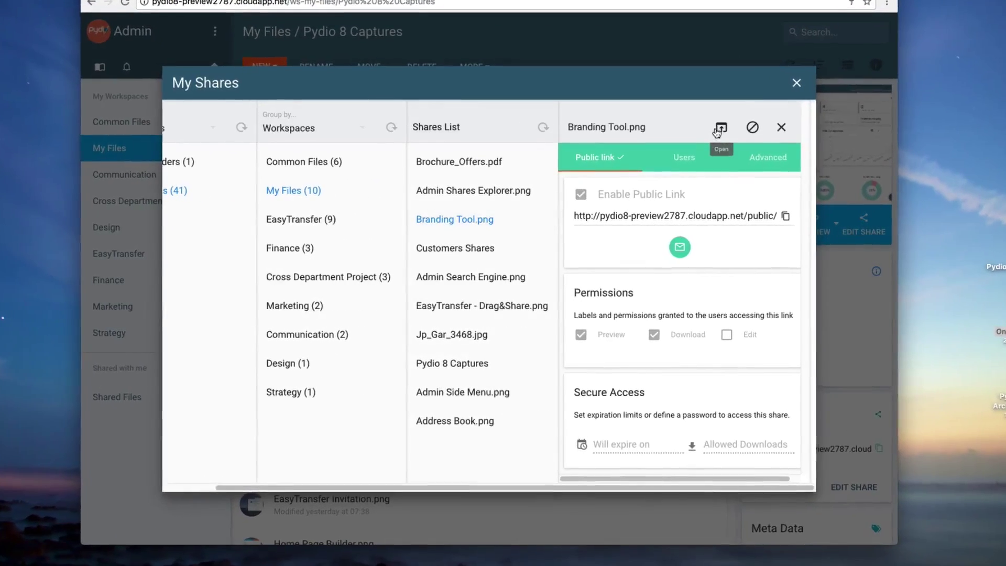
left_click(785, 125)
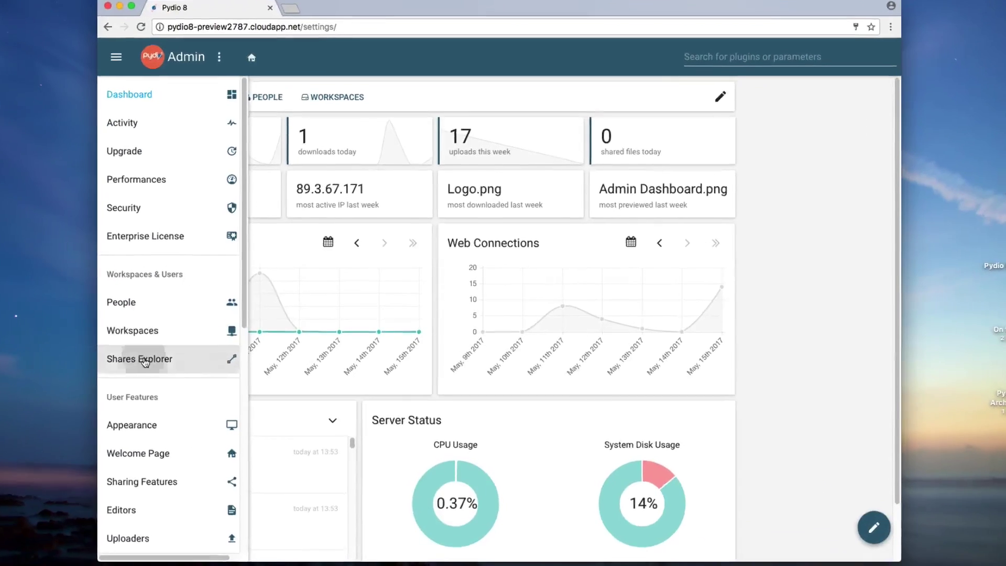
Step: In Shares Explorer, group shares by type, then public links by user and workspace
left_click(148, 334)
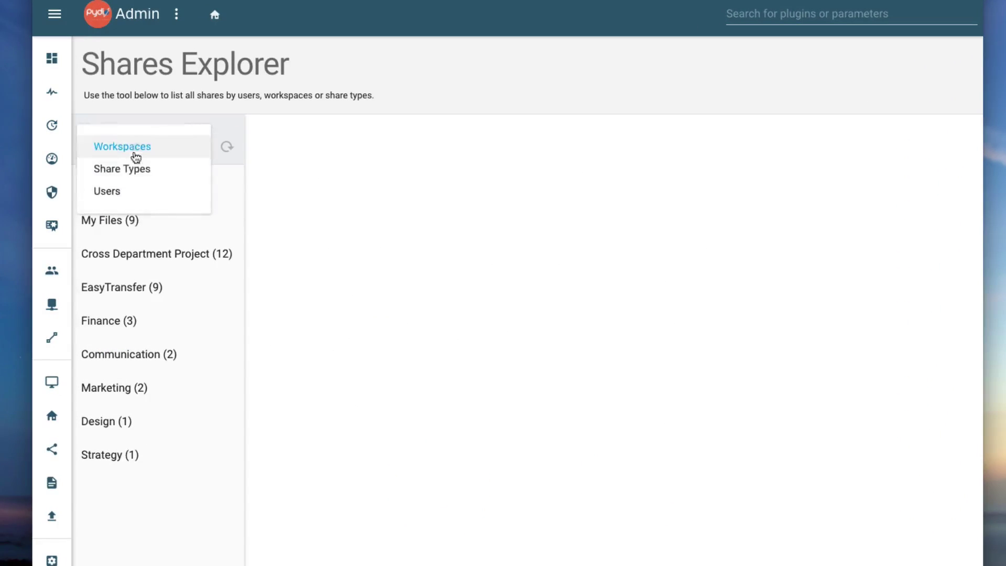
left_click(135, 168)
left_click(134, 216)
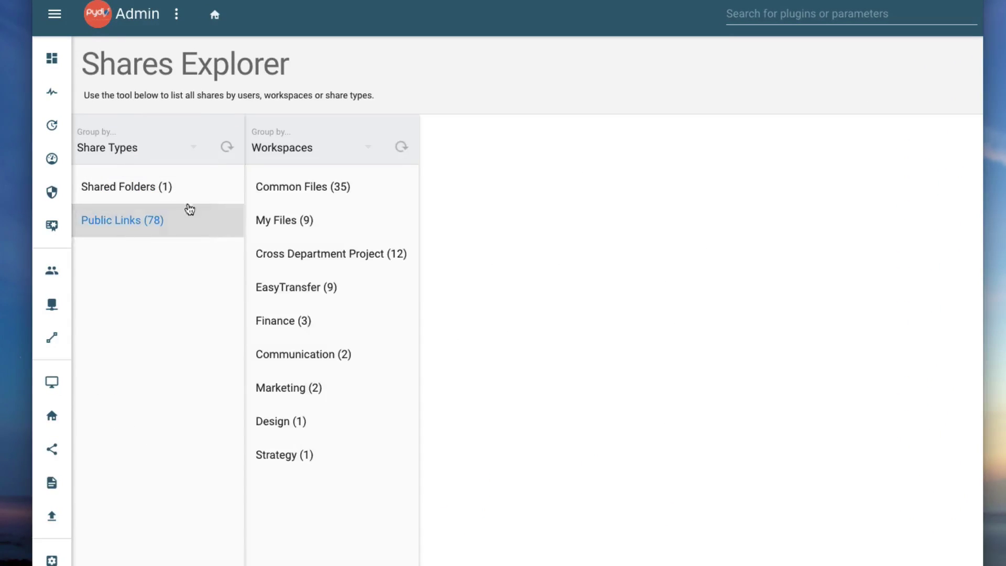
left_click(279, 152)
left_click(280, 168)
left_click(282, 186)
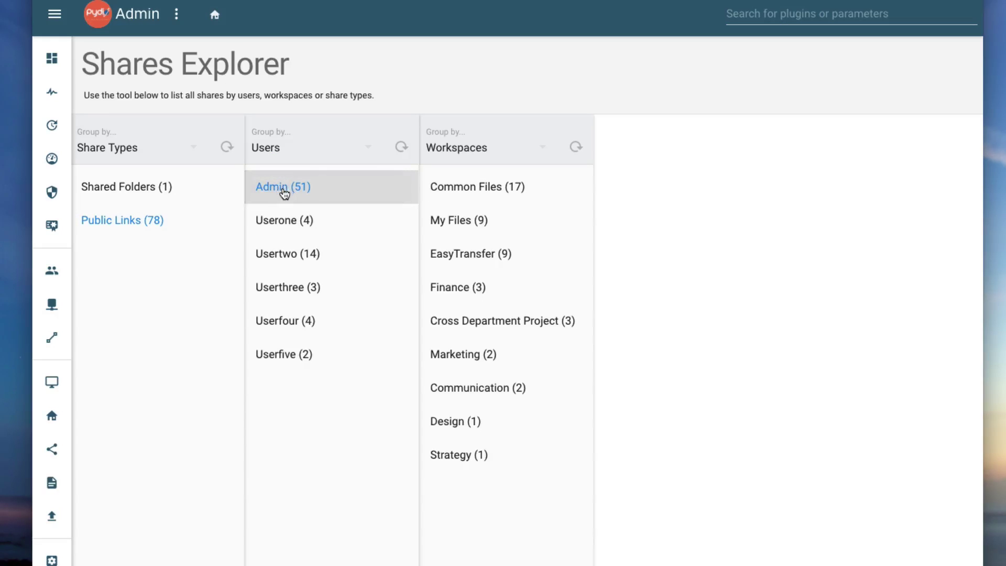
left_click(467, 199)
scroll(610, 255, "down", 3)
scroll(643, 301, "up", 4)
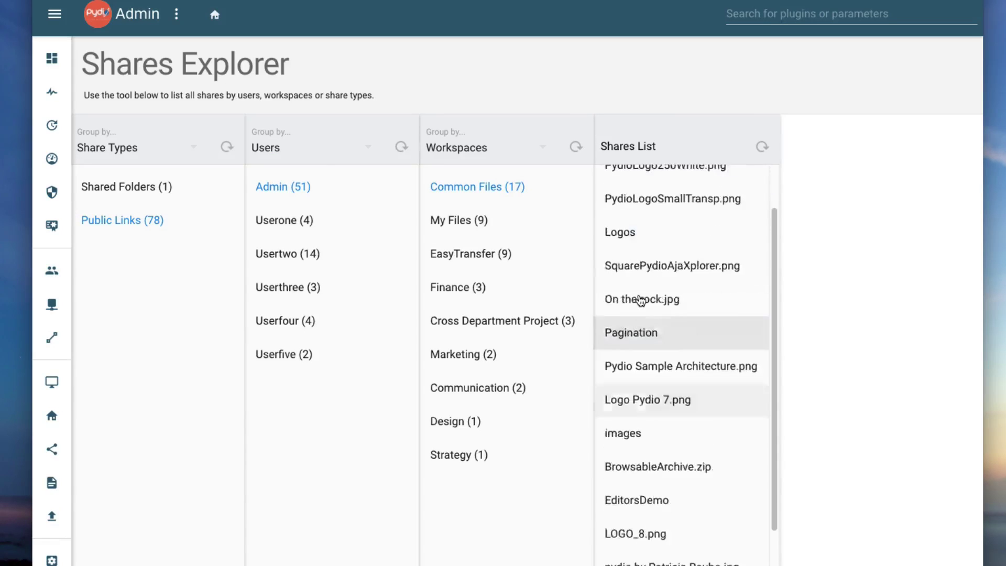
Step: Show the 14-link user's Cross Department Project shares and Logo Pydio 7.png's public link settings
left_click(287, 253)
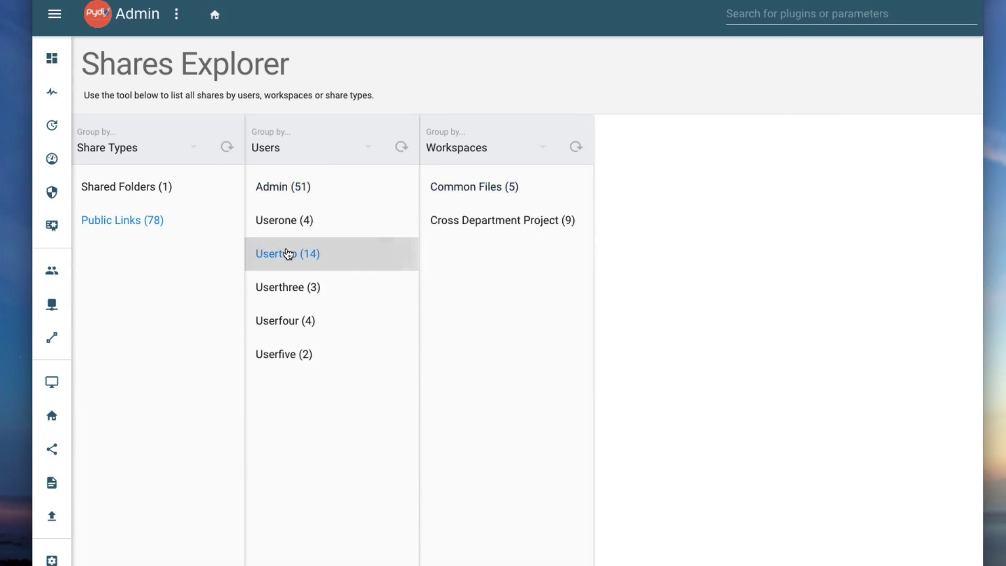
left_click(478, 219)
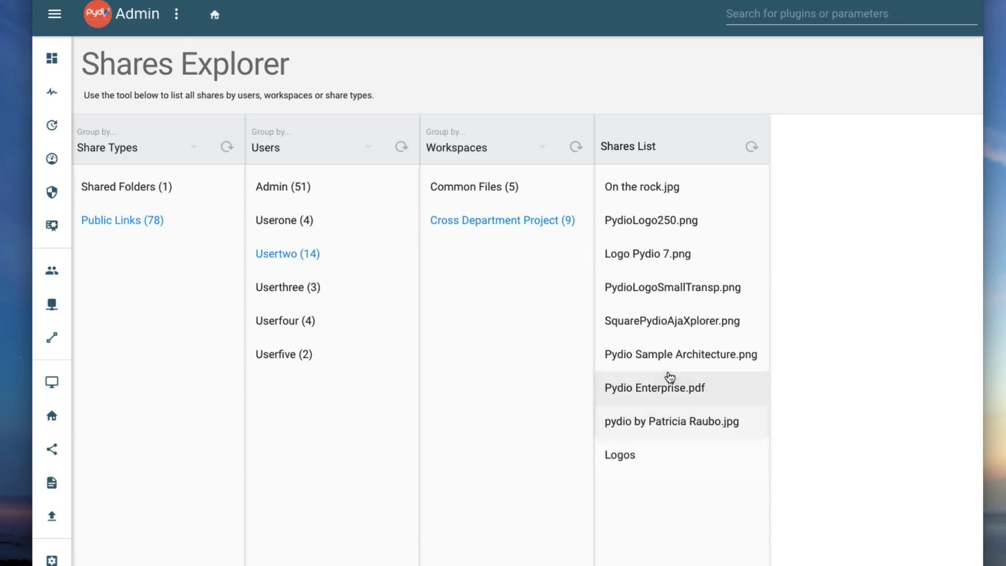
left_click(650, 254)
left_click(709, 224)
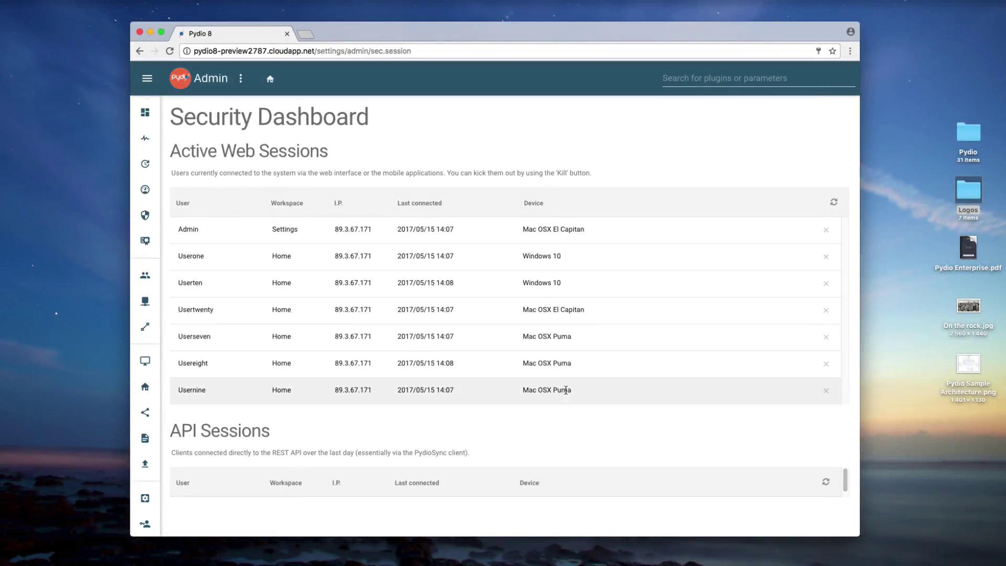
Step: Kill the Mac OSX Puma web session in the sixth row
left_click(826, 366)
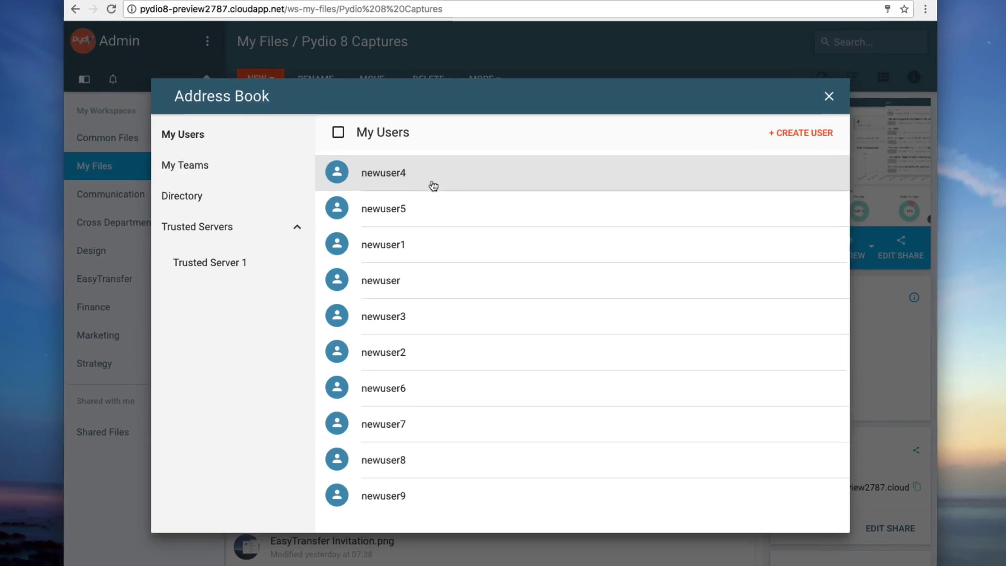
Step: Create a new team named Project Team under My Teams
left_click(170, 167)
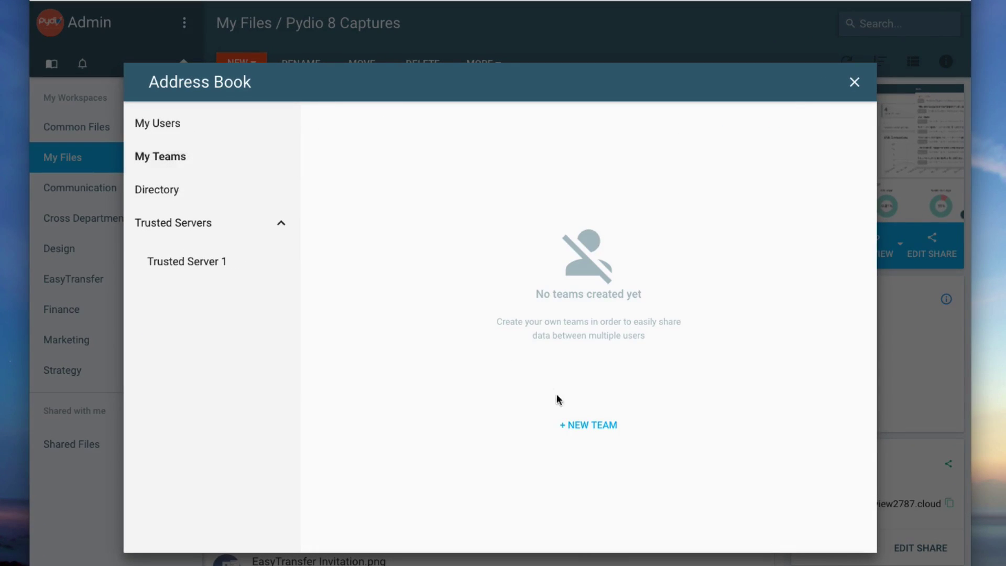
left_click(584, 425)
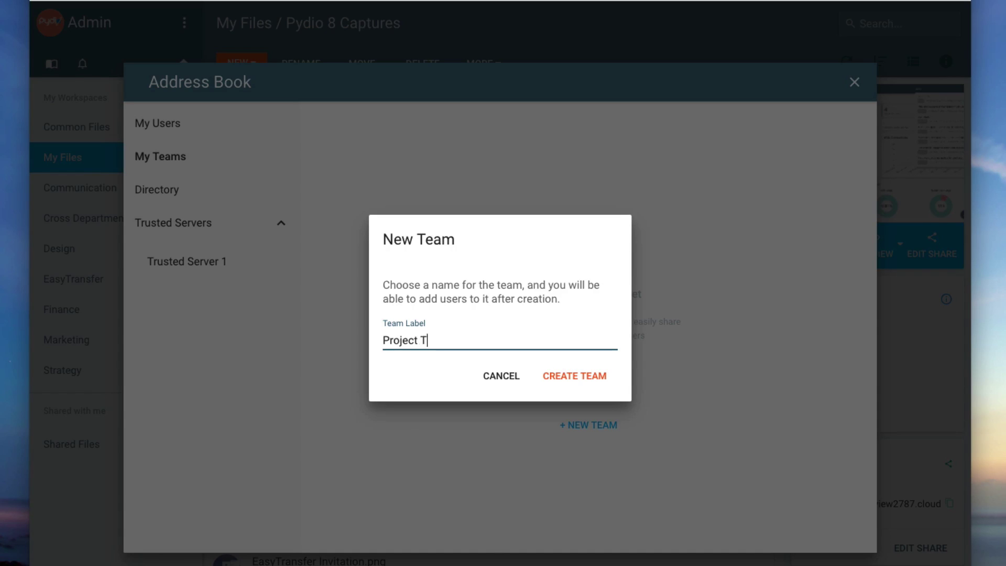
left_click(573, 378)
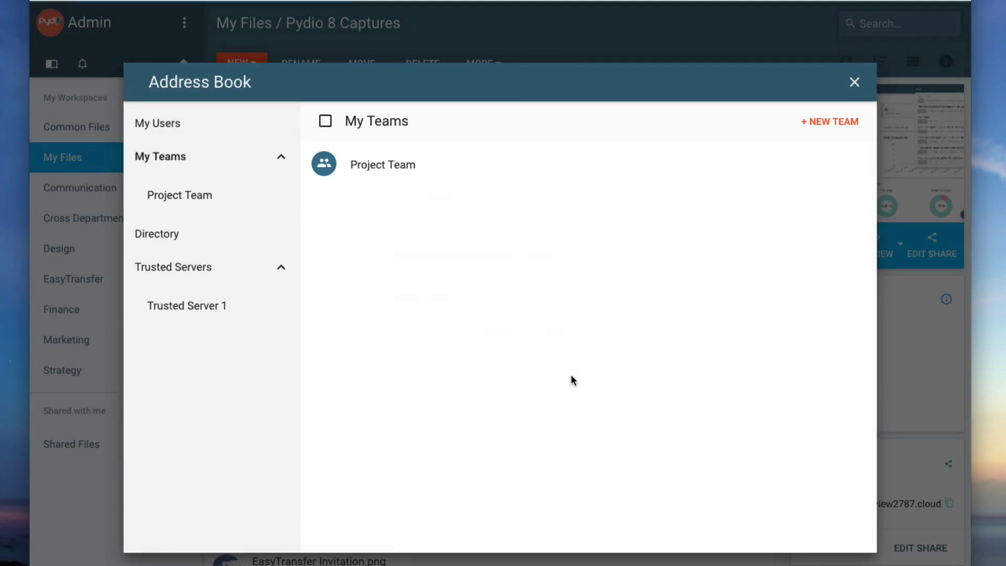
Step: Add two users from My Users to Project Team and view its members
left_click(179, 126)
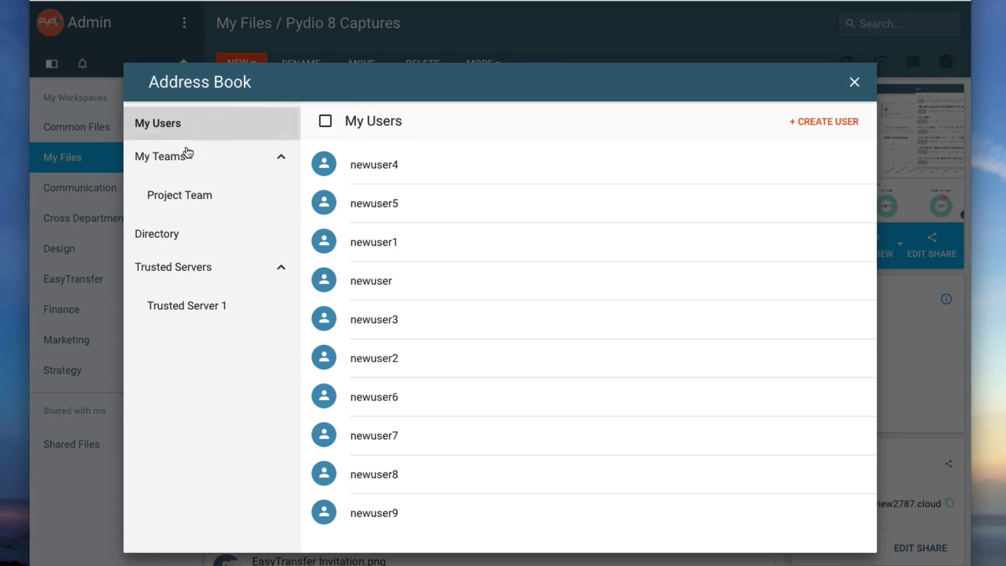
left_click(380, 167)
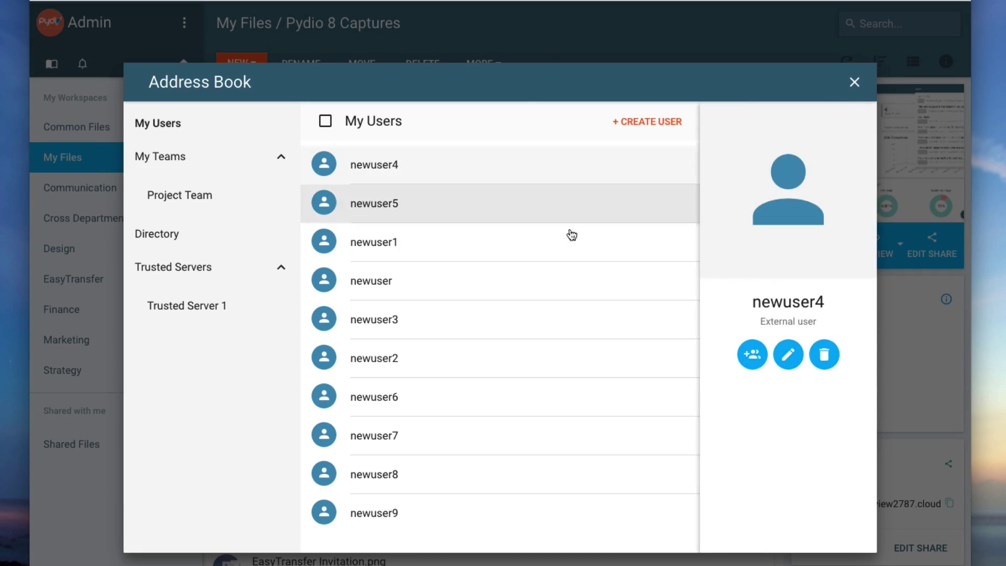
left_click(750, 354)
left_click(686, 401)
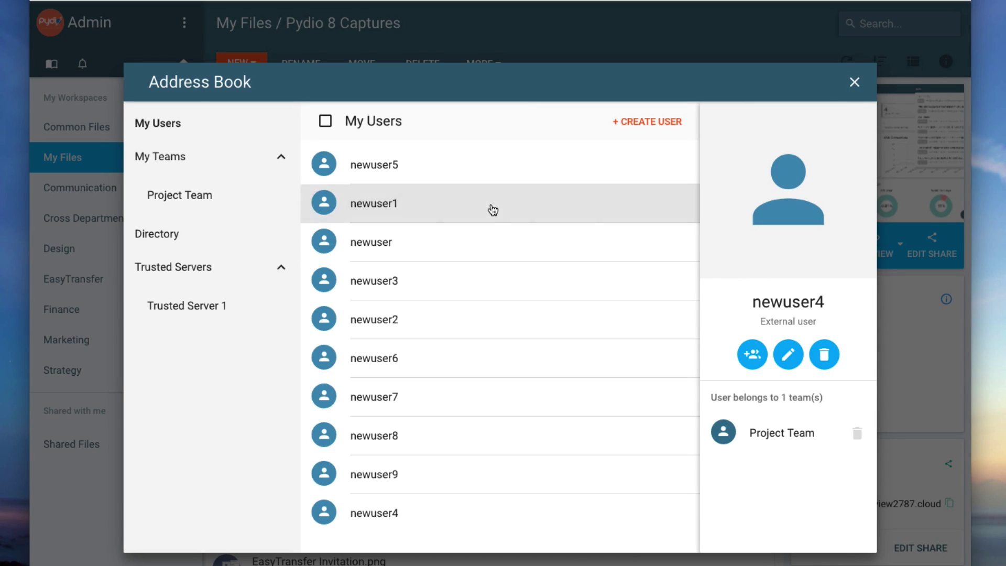
left_click(491, 210)
left_click(738, 354)
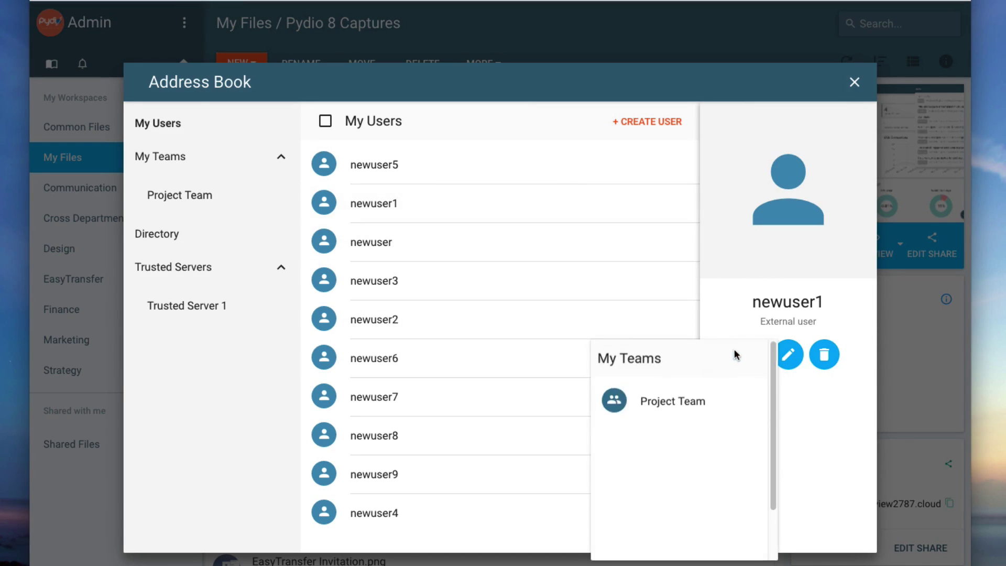
left_click(667, 403)
left_click(178, 195)
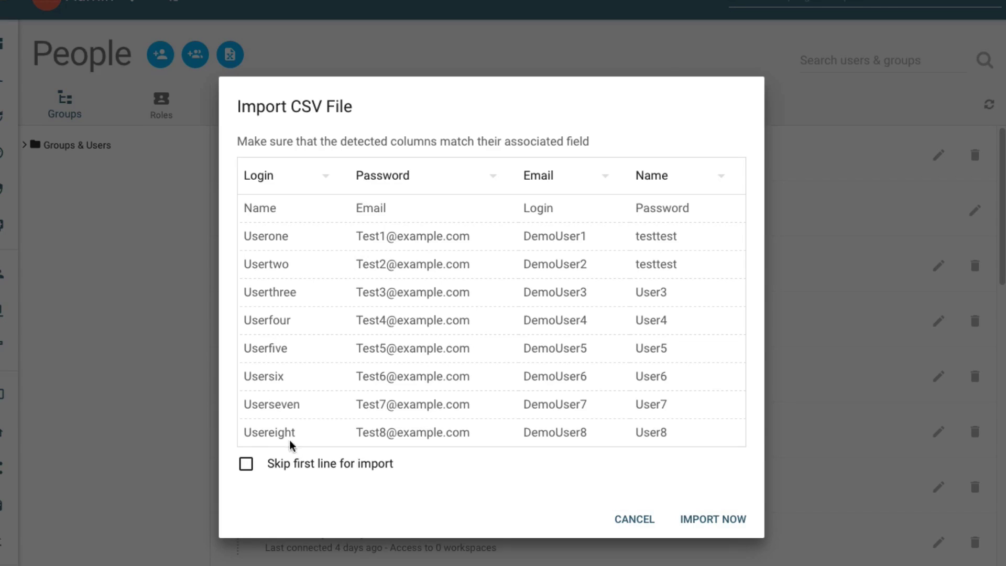
Step: Skip the CSV header, map the second column to Email, and search parameters for 'workspace driver'
left_click(298, 465)
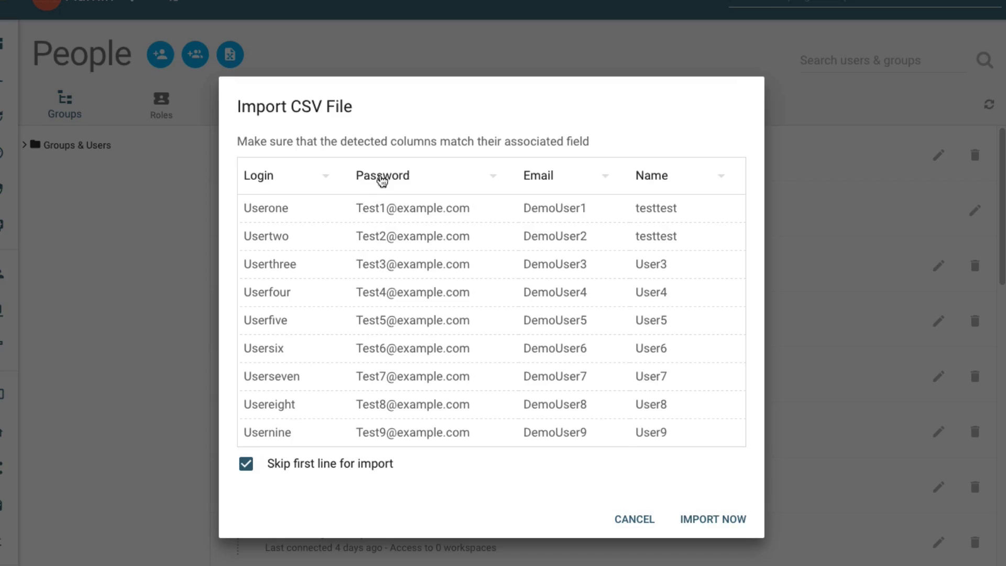
left_click(381, 181)
left_click(381, 231)
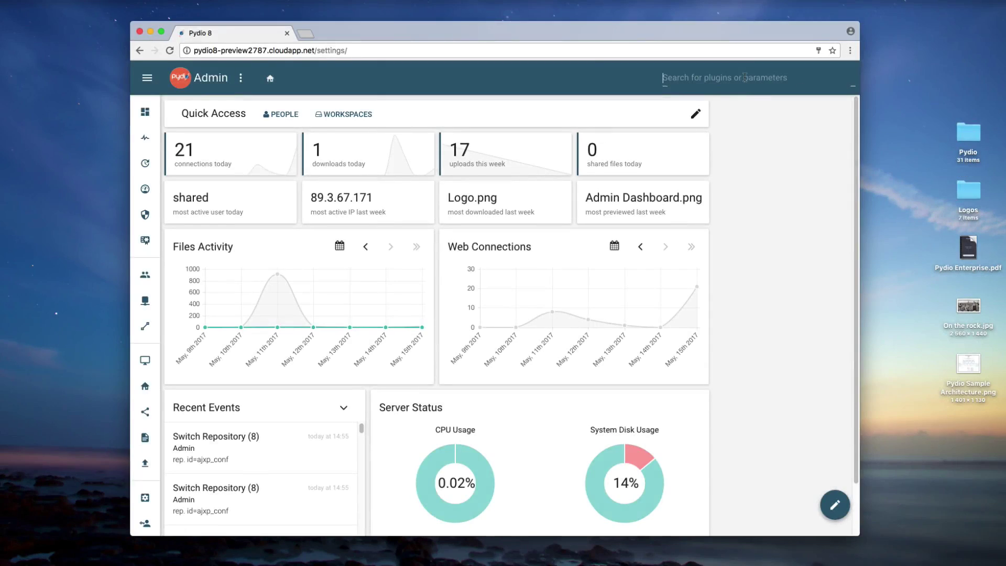
type("workspace ")
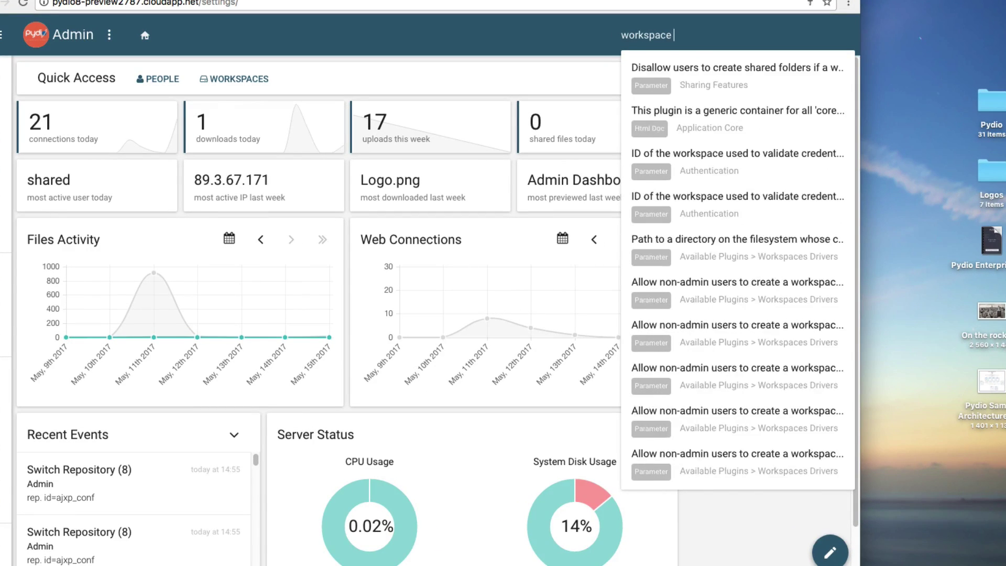
type("driver")
left_click(739, 67)
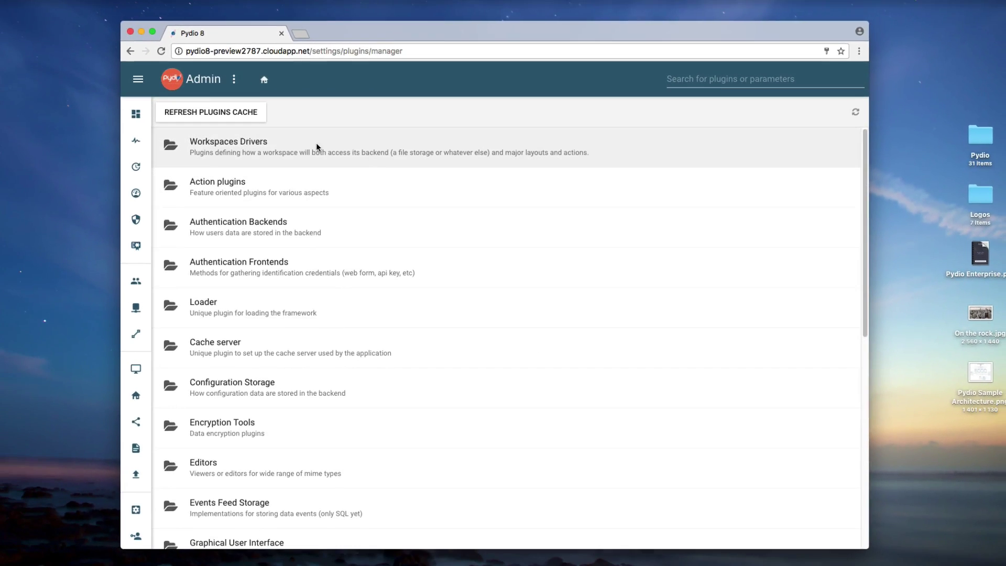
Step: Browse the Workspaces Drivers list to see Inbox Workspace enabled and Mailbox, Samba, Open Stack, Dropbox disabled
left_click(316, 143)
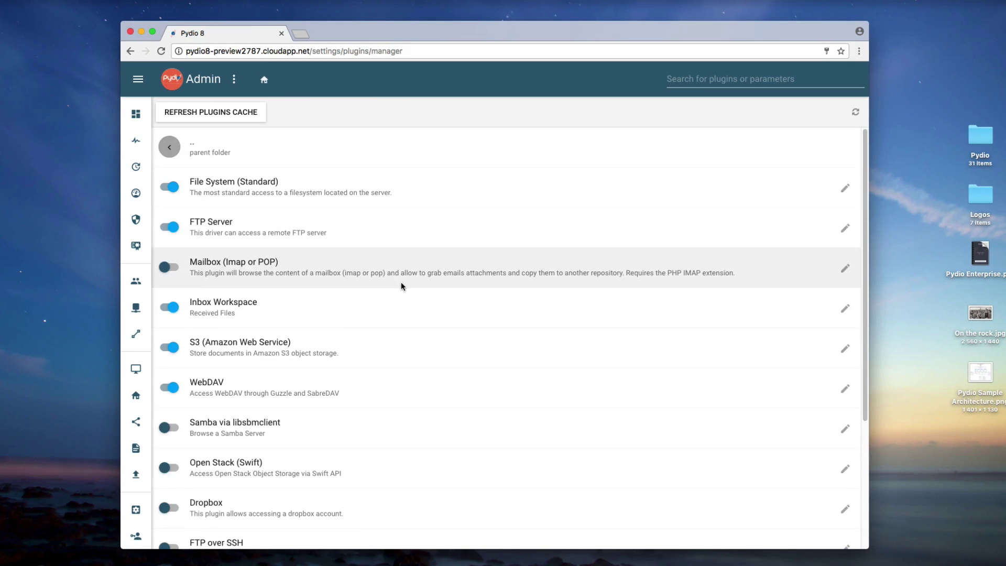
scroll(400, 281, "down", 5)
scroll(401, 283, "up", 5)
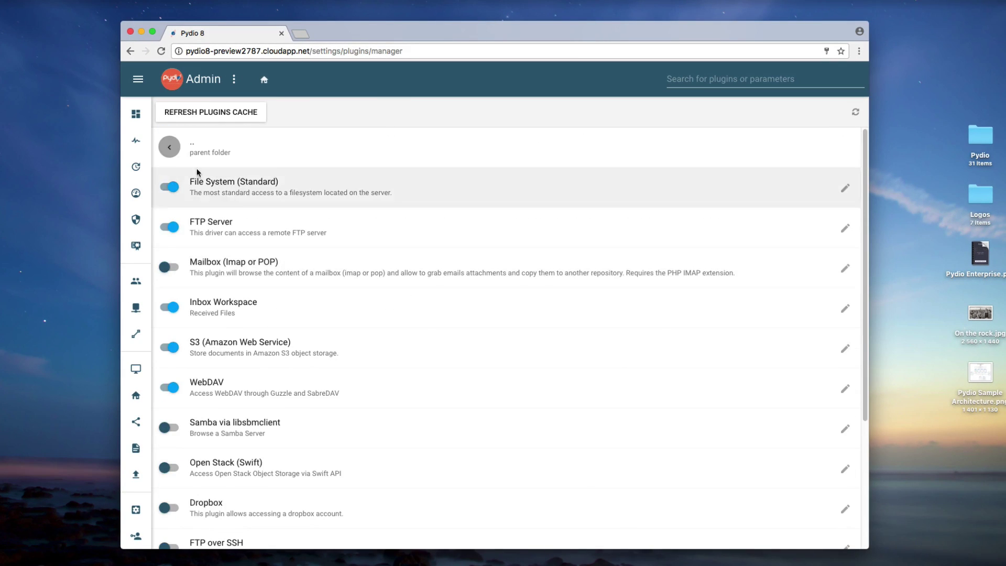